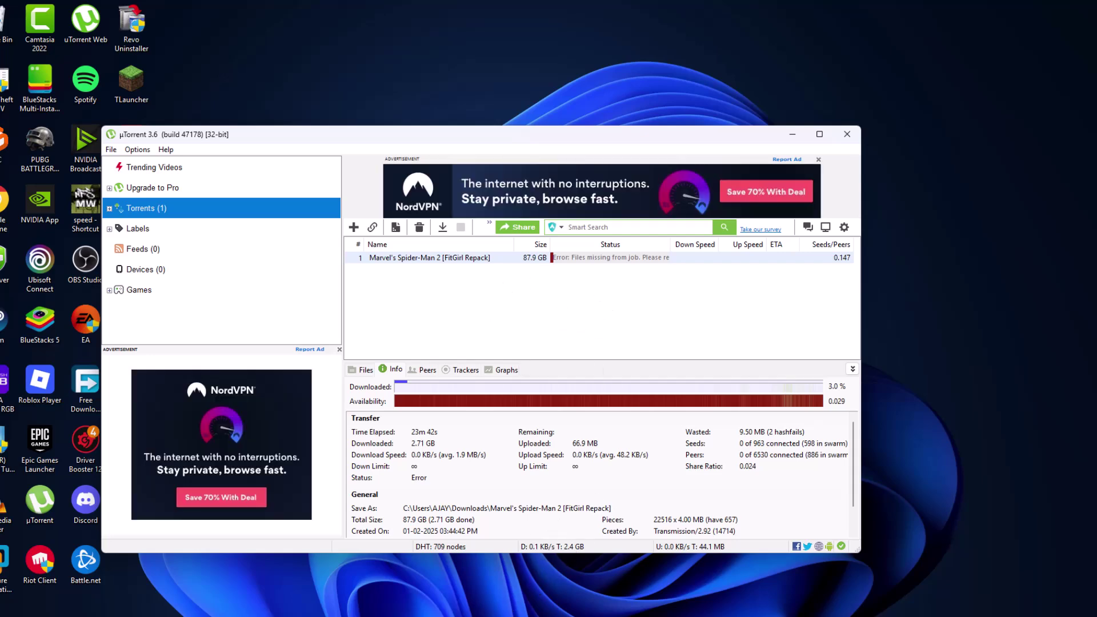
- Search the Start menu for 'window' and launch Windows Security from Best match
{"action": "key", "text": "super+s"}
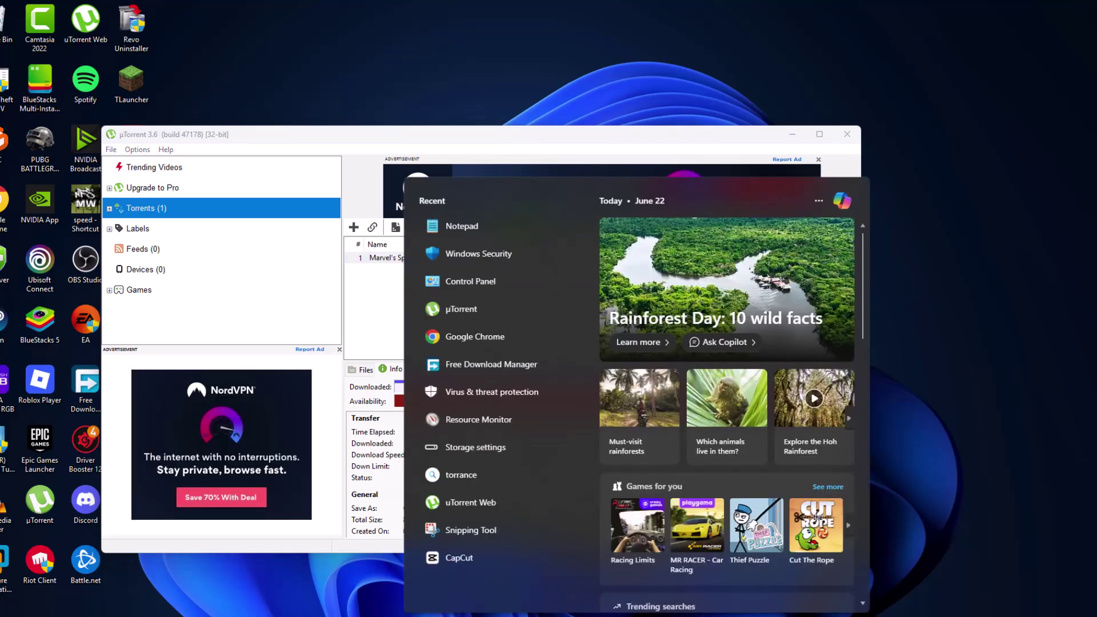
{"action": "type", "text": "window"}
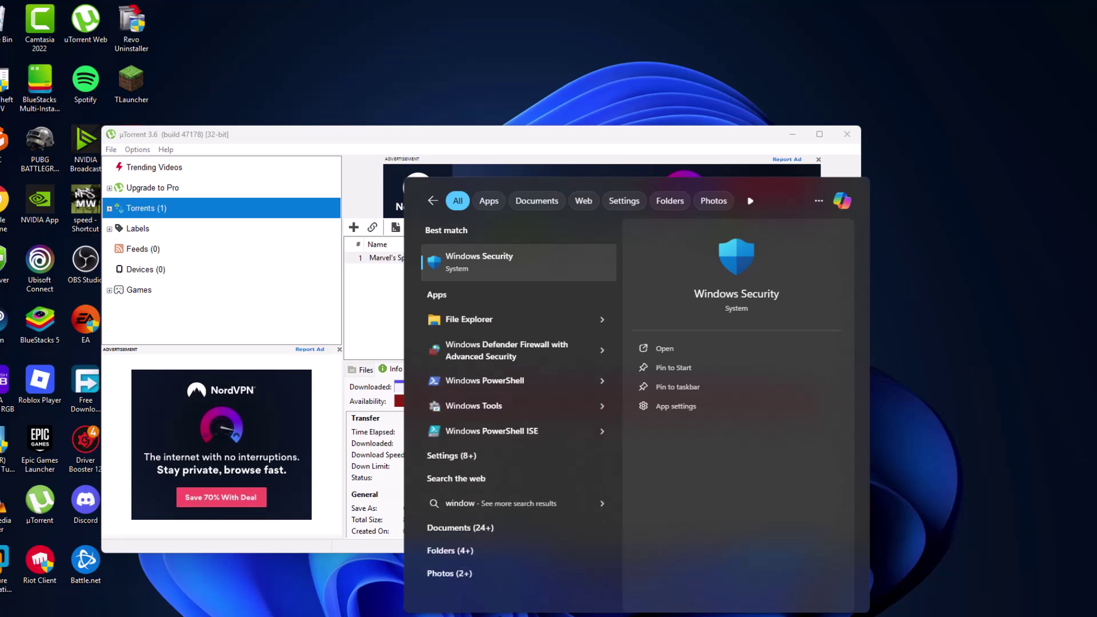
{"action": "left_click", "coordinate": [500, 255]}
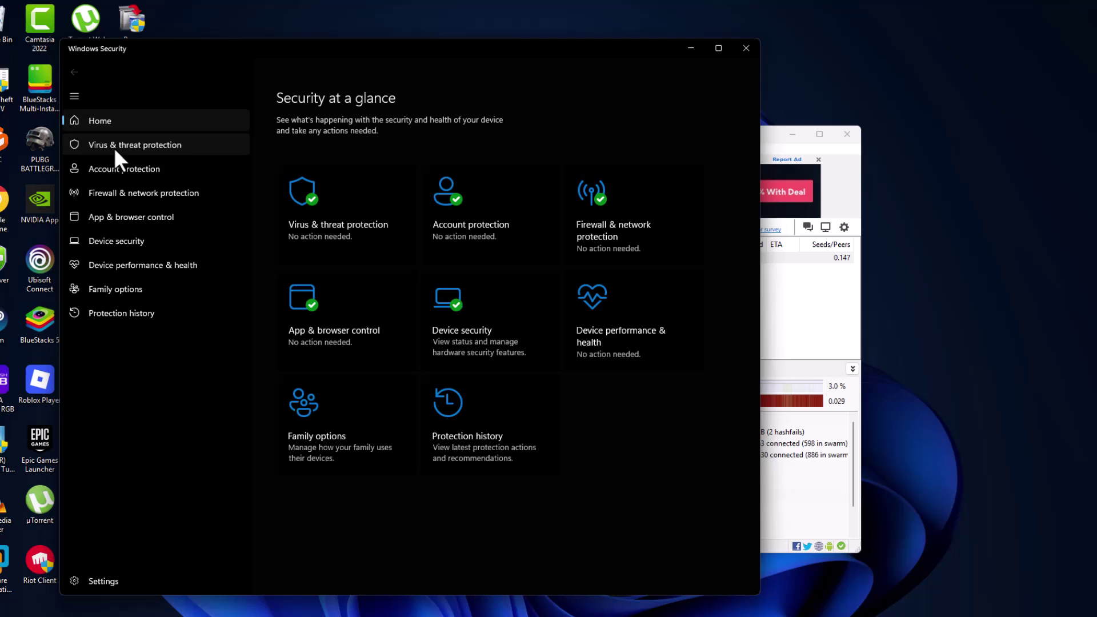
- Visit the Virus & threat protection settings, then return to the protection overview
{"action": "left_click", "coordinate": [114, 148]}
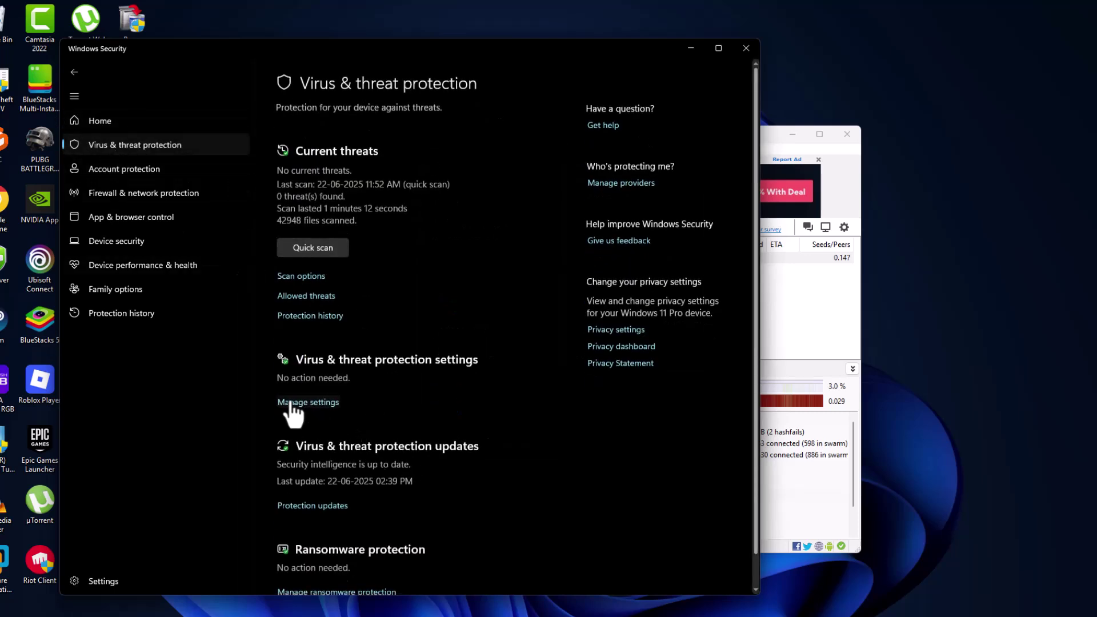
{"action": "left_click", "coordinate": [313, 403]}
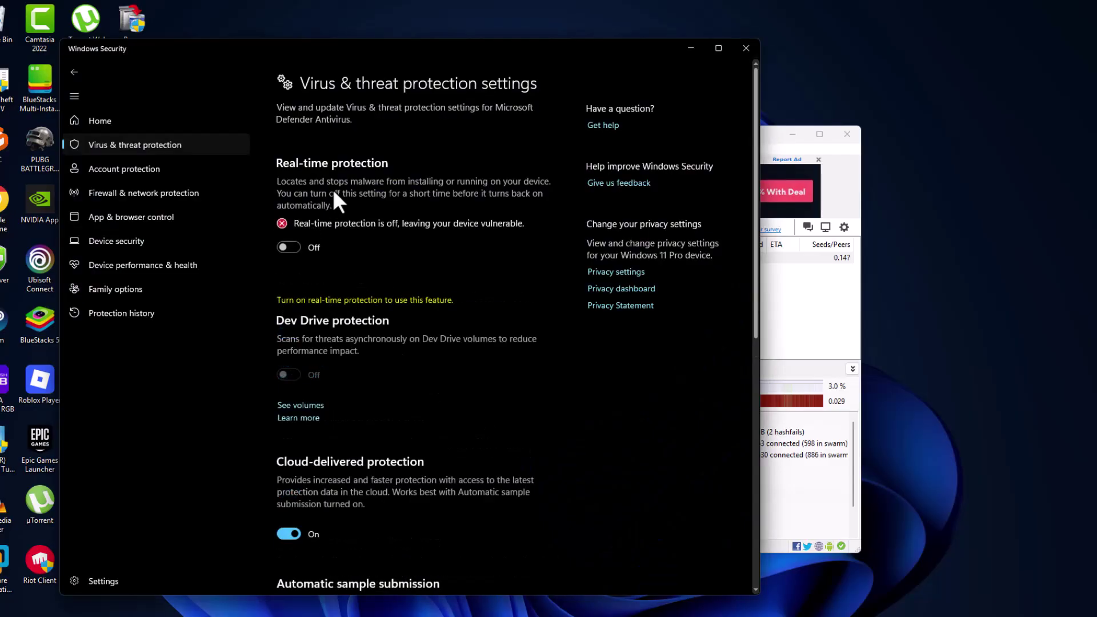
{"action": "left_click", "coordinate": [74, 74]}
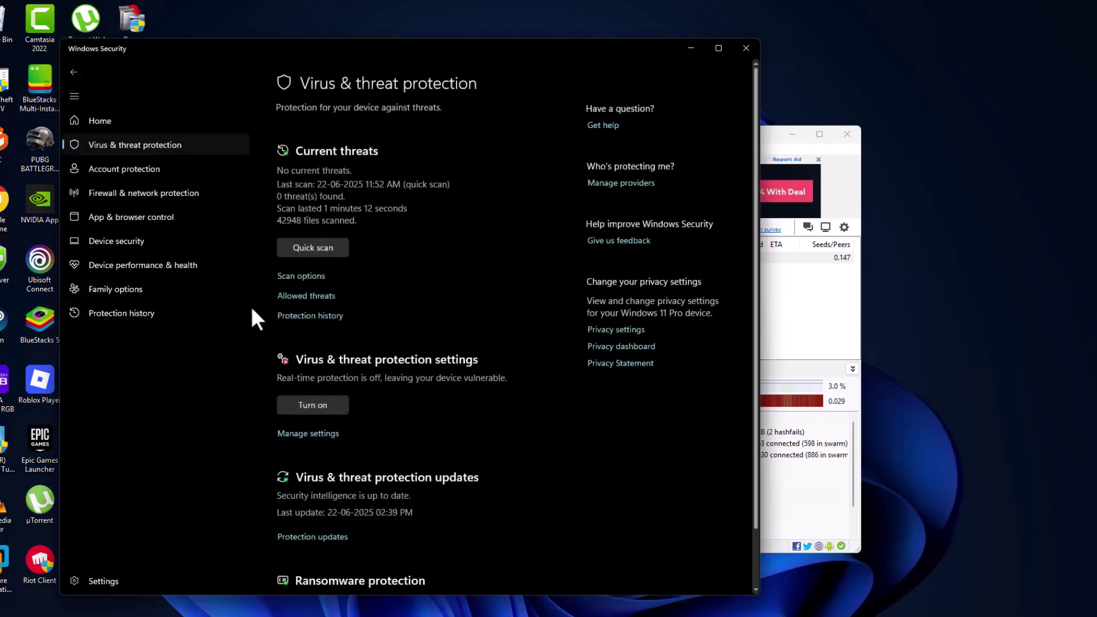
- Open Protection history and restore the quarantined Spider-Man 2 setup file
{"action": "left_click", "coordinate": [309, 315]}
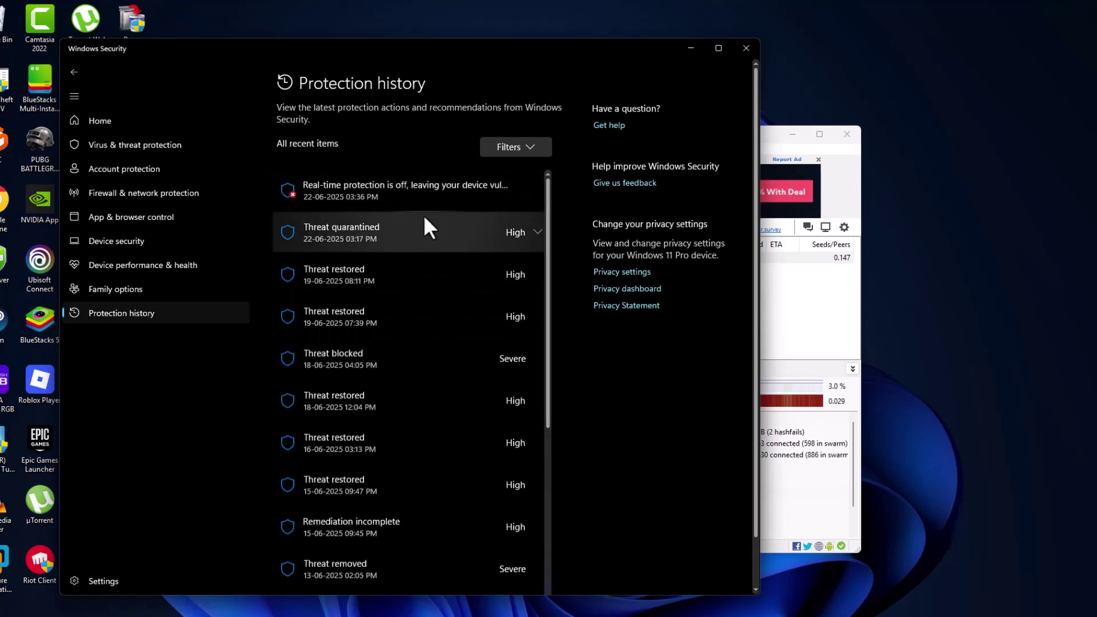
{"action": "left_click", "coordinate": [411, 194]}
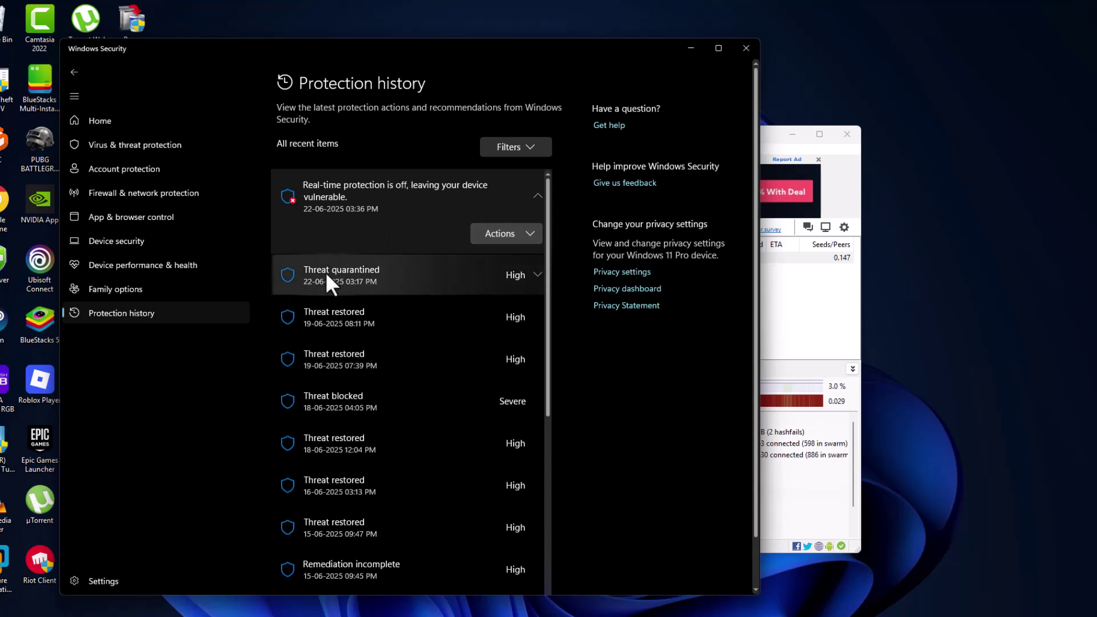
{"action": "left_click", "coordinate": [413, 279]}
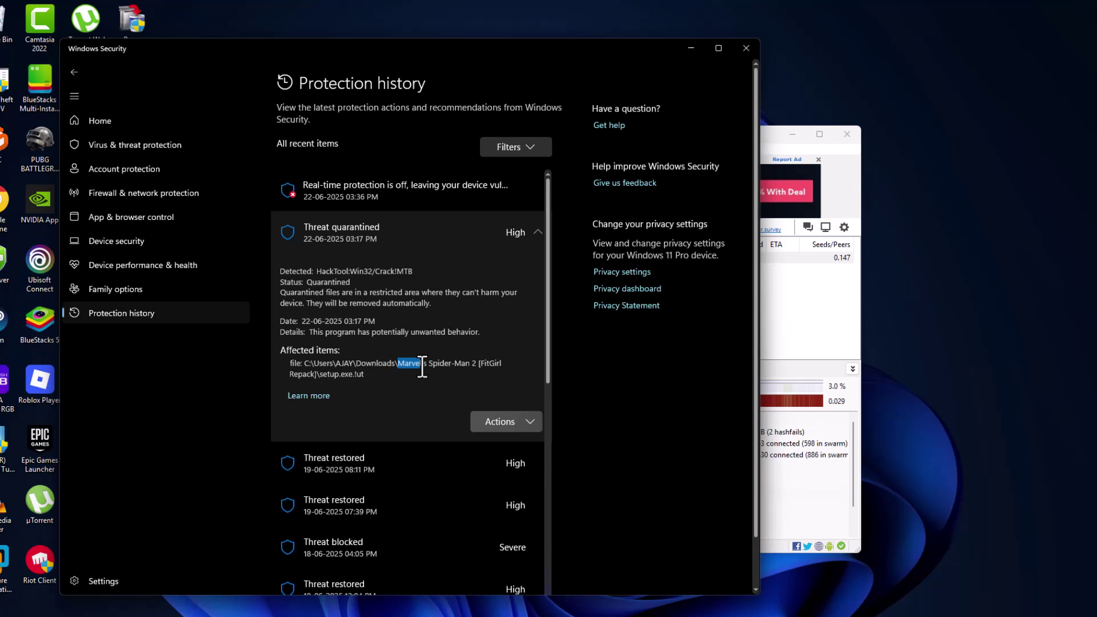
{"action": "left_click_drag", "start_coordinate": [422, 366], "coordinate": [353, 378]}
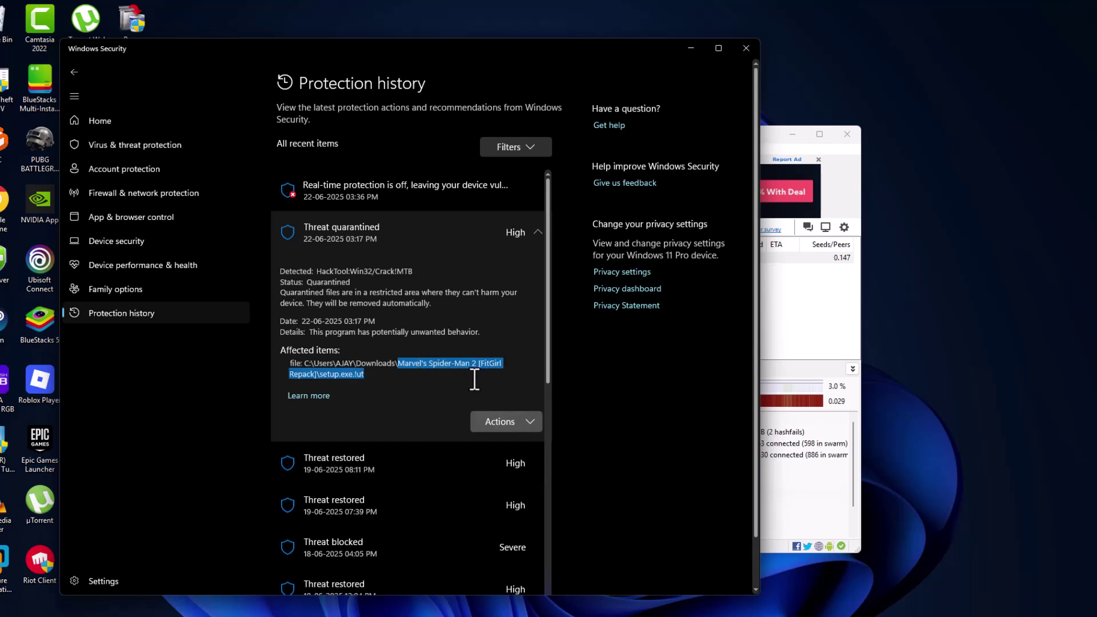
{"action": "left_click", "coordinate": [504, 419]}
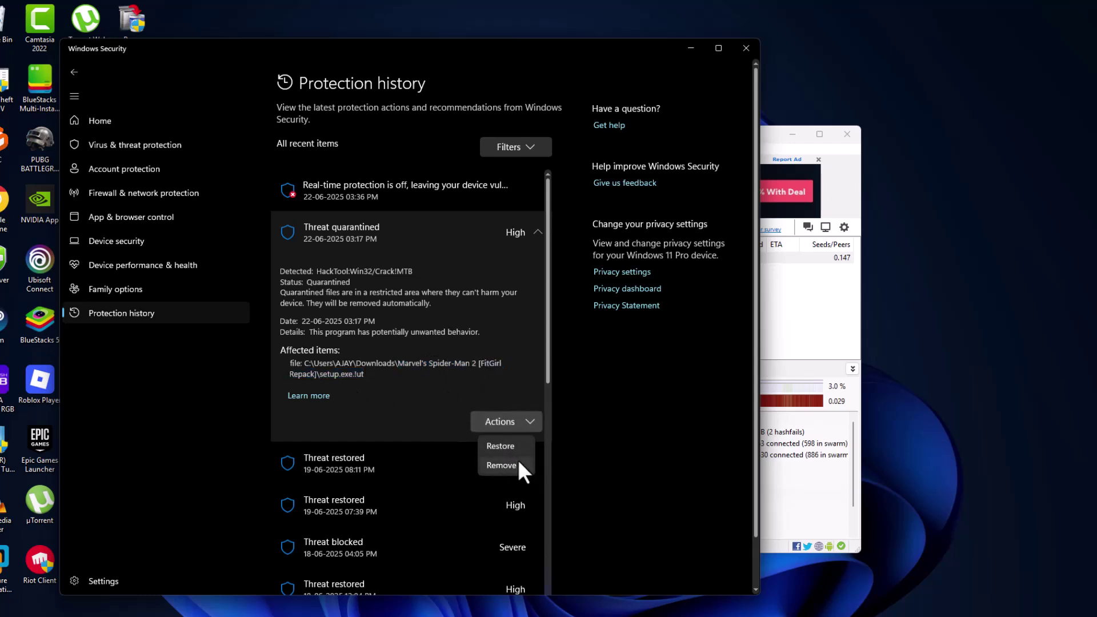
{"action": "left_click", "coordinate": [510, 446]}
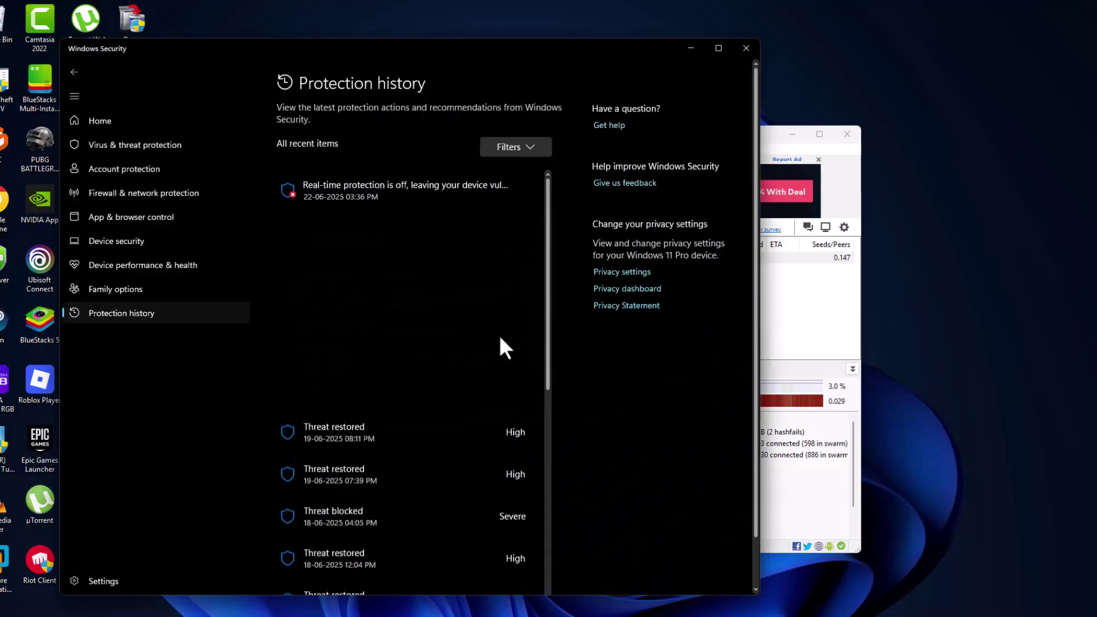
- Review the restored threat entries in Protection history and collapse them
{"action": "left_click", "coordinate": [401, 237]}
{"action": "left_click", "coordinate": [416, 265]}
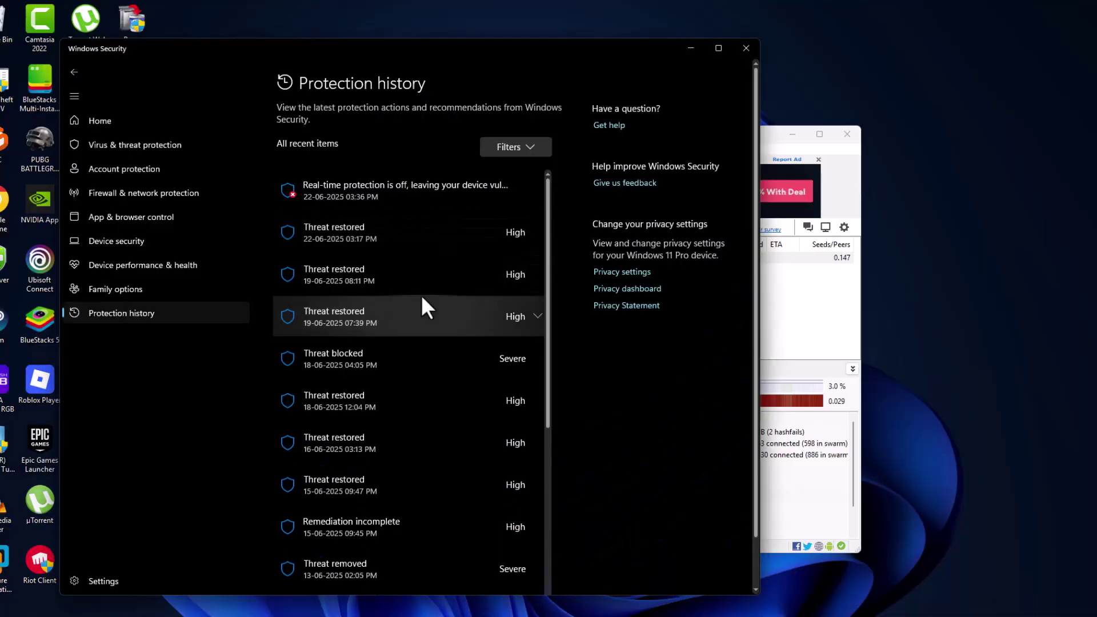
{"action": "left_click", "coordinate": [424, 240]}
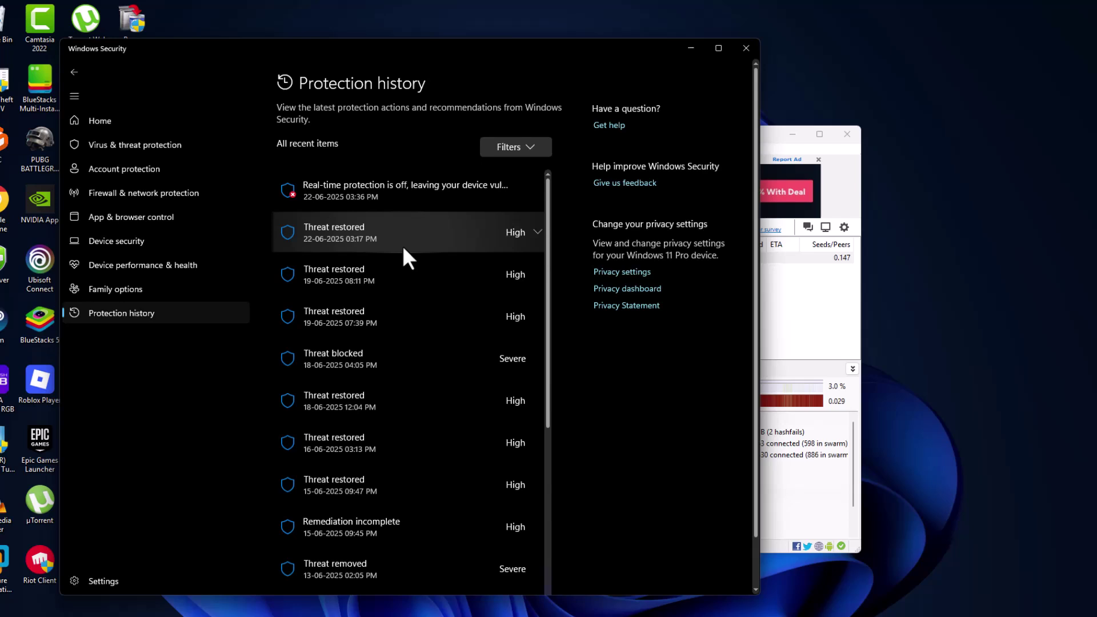
{"action": "left_click", "coordinate": [403, 246]}
{"action": "left_click", "coordinate": [403, 284]}
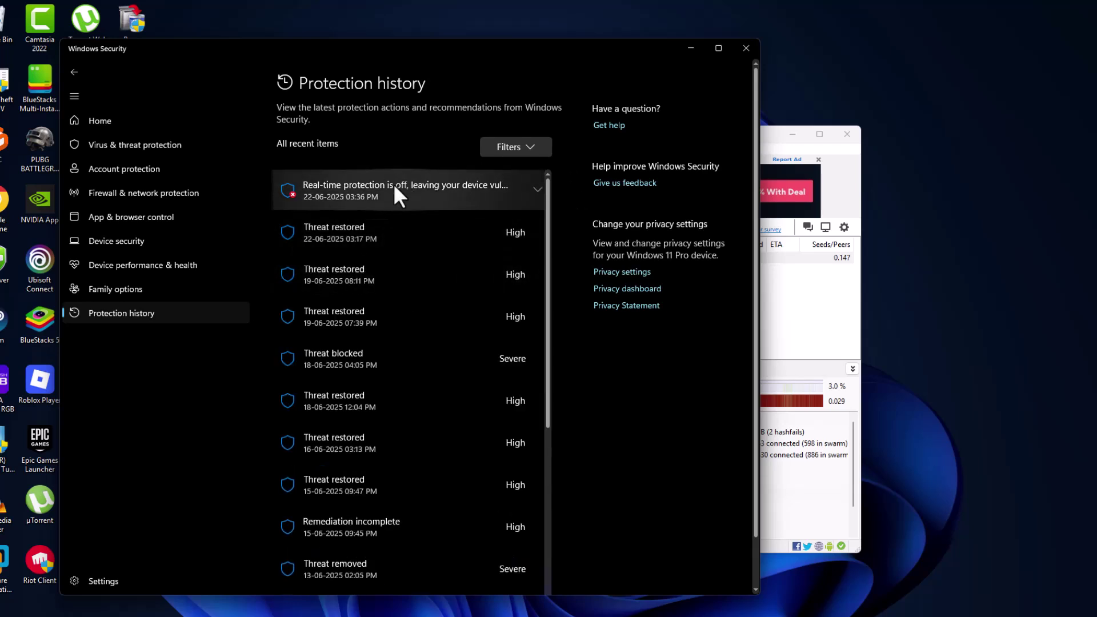
- Go to Manage settings, then Add or remove exclusions, and choose Add an exclusion
{"action": "left_click", "coordinate": [73, 71]}
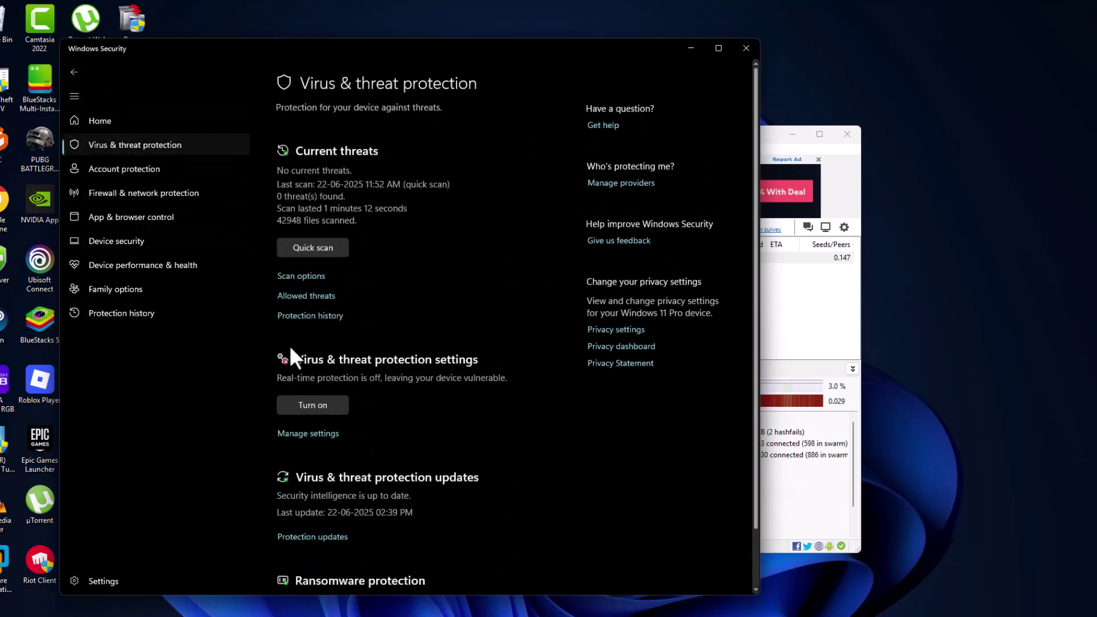
{"action": "left_click", "coordinate": [308, 433]}
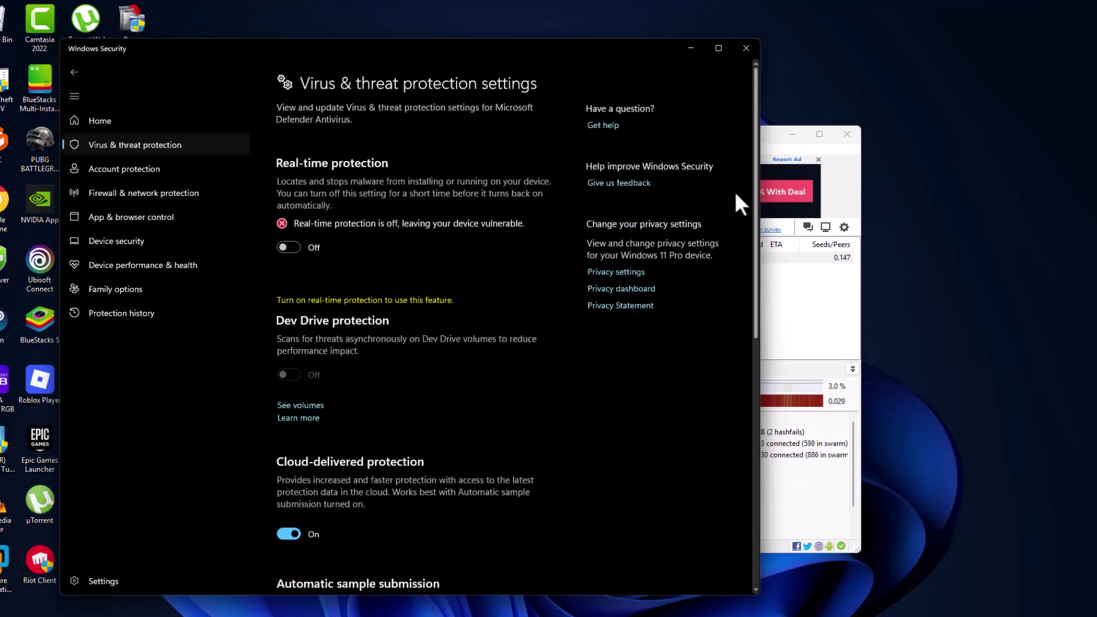
{"action": "scroll", "coordinate": [734, 258], "scroll_direction": "down", "scroll_amount": 10}
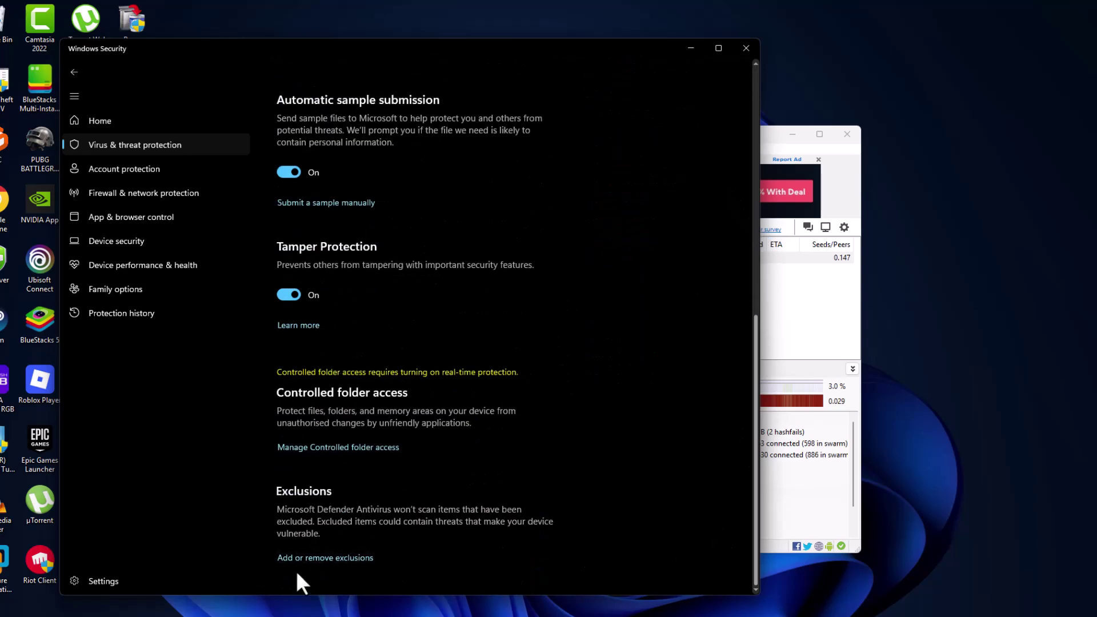
{"action": "scroll", "coordinate": [359, 565], "scroll_direction": "up", "scroll_amount": 2}
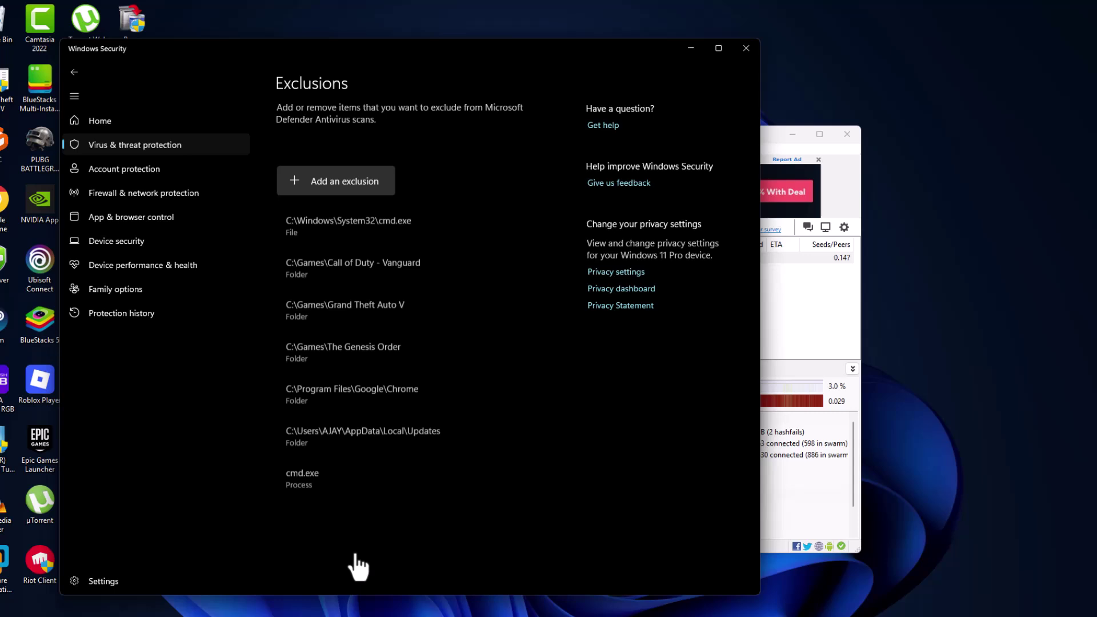
{"action": "left_click", "coordinate": [362, 179]}
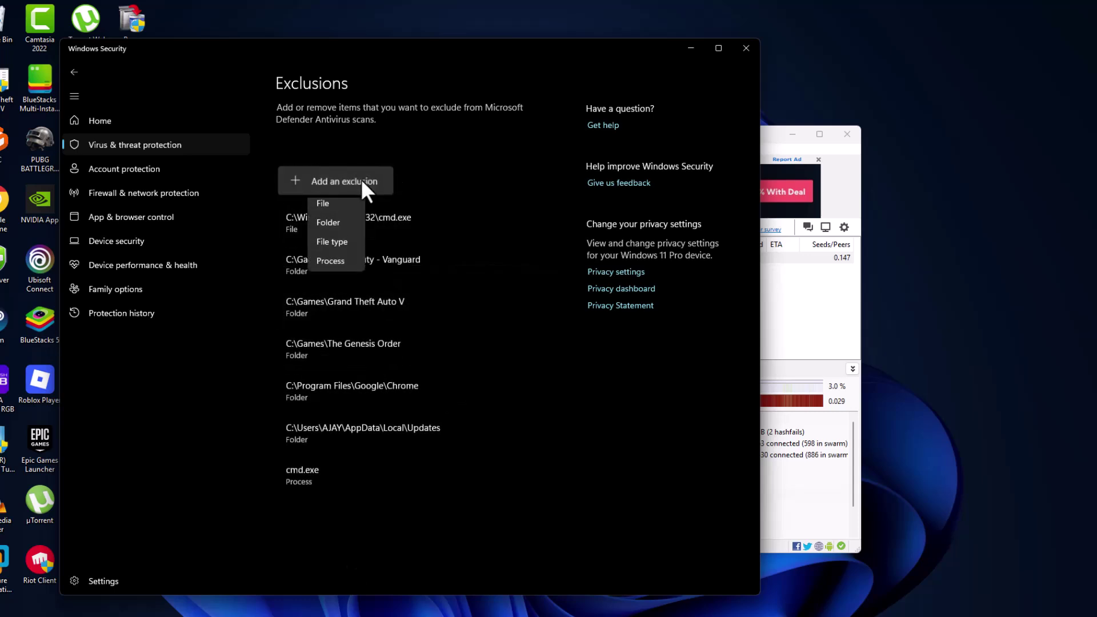
- Add 'Marvel's Spider-Man 2 [FitGirl Repack]' in Downloads as a folder exclusion
{"action": "left_click", "coordinate": [330, 239]}
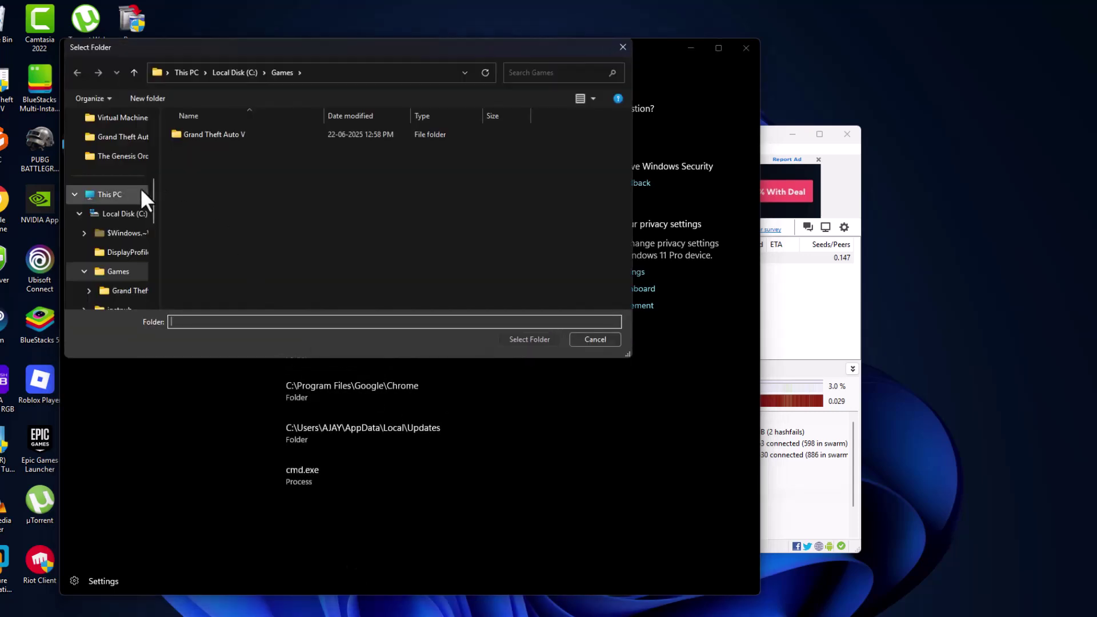
{"action": "left_click_drag", "start_coordinate": [150, 197], "coordinate": [152, 152]}
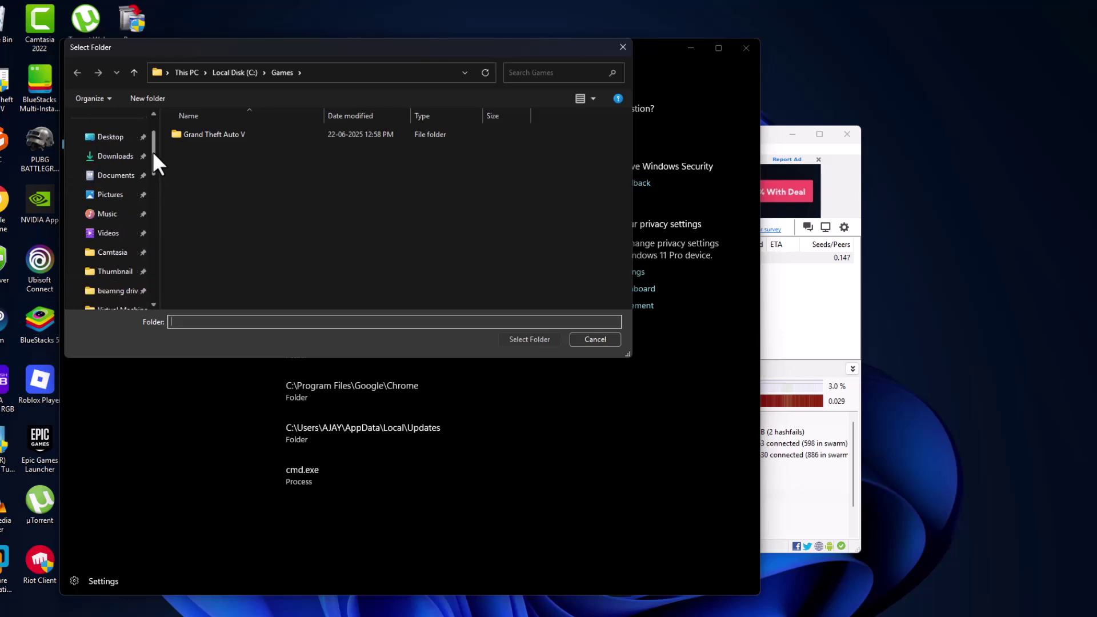
{"action": "left_click", "coordinate": [114, 155]}
{"action": "left_click", "coordinate": [210, 200]}
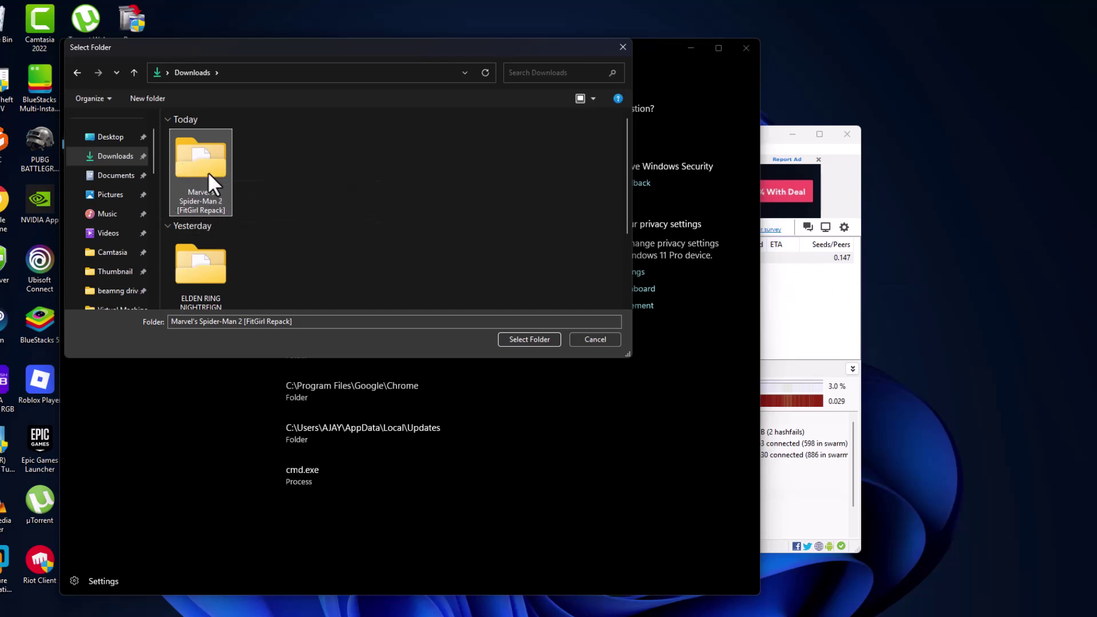
{"action": "left_click", "coordinate": [528, 340]}
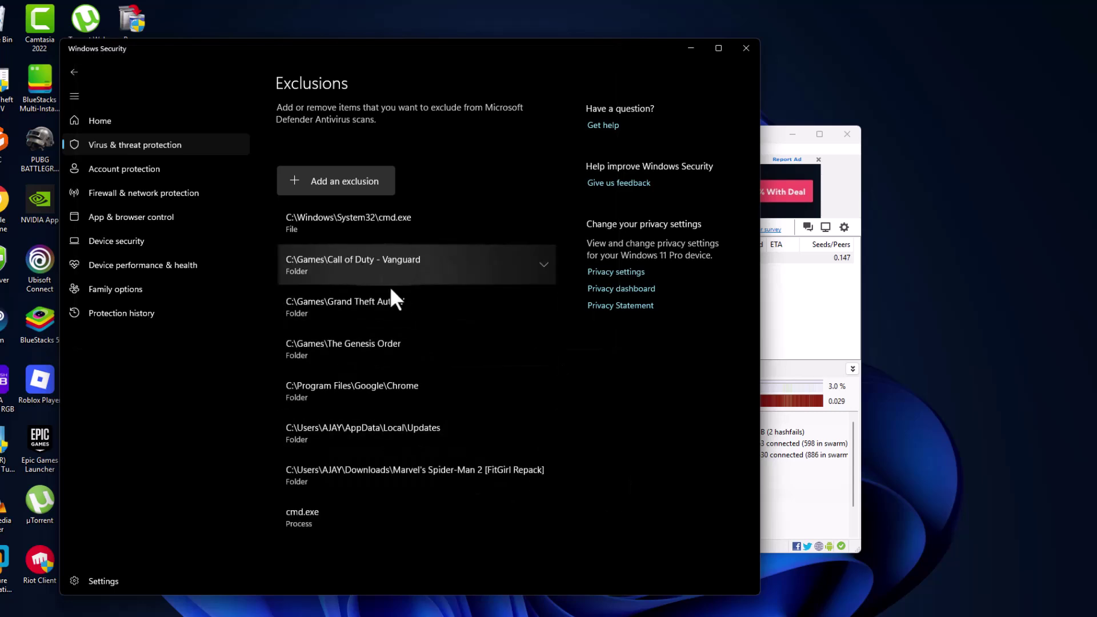
- Check the new Spider-Man 2 exclusion, ensure real-time protection is on, and close Windows Security
{"action": "left_click", "coordinate": [421, 472]}
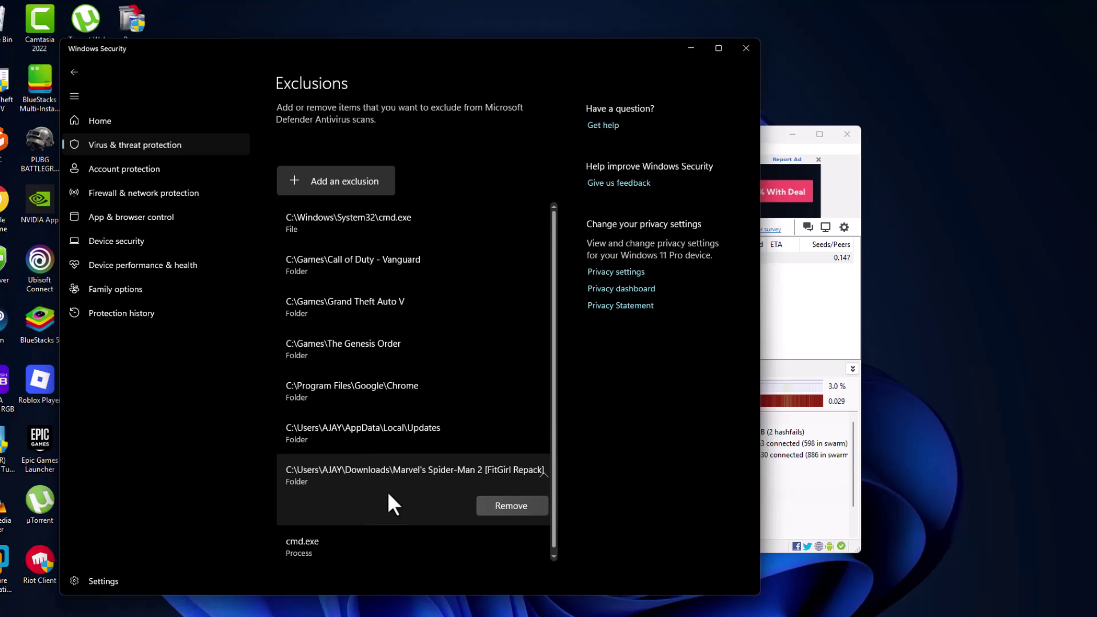
{"action": "left_click", "coordinate": [74, 72]}
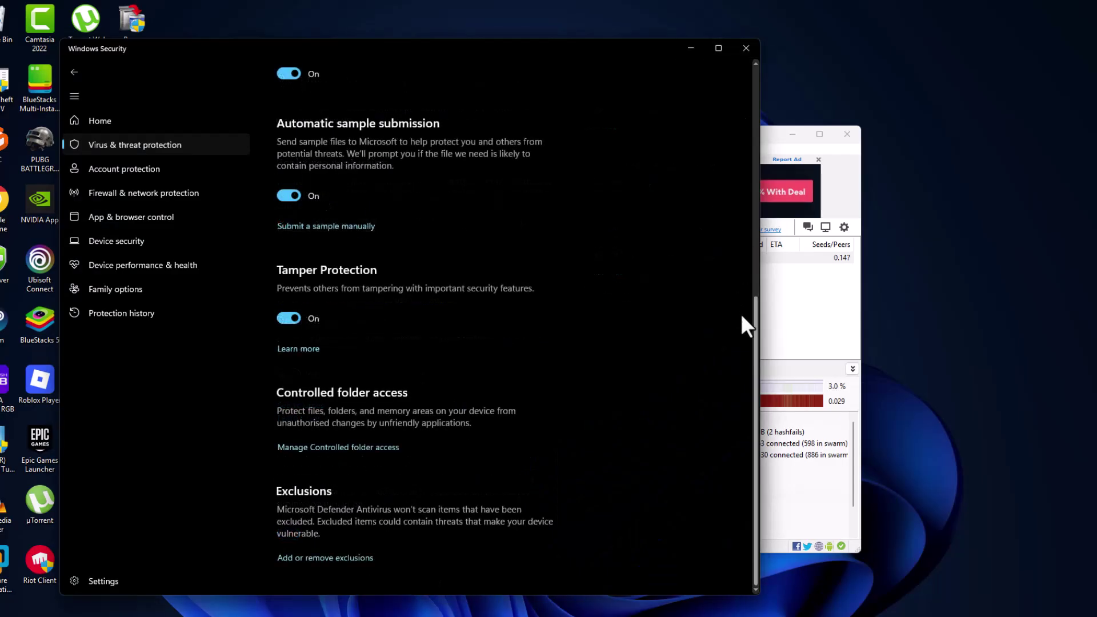
{"action": "scroll", "coordinate": [747, 325], "scroll_direction": "up", "scroll_amount": 5}
{"action": "scroll", "coordinate": [514, 291], "scroll_direction": "up", "scroll_amount": 5}
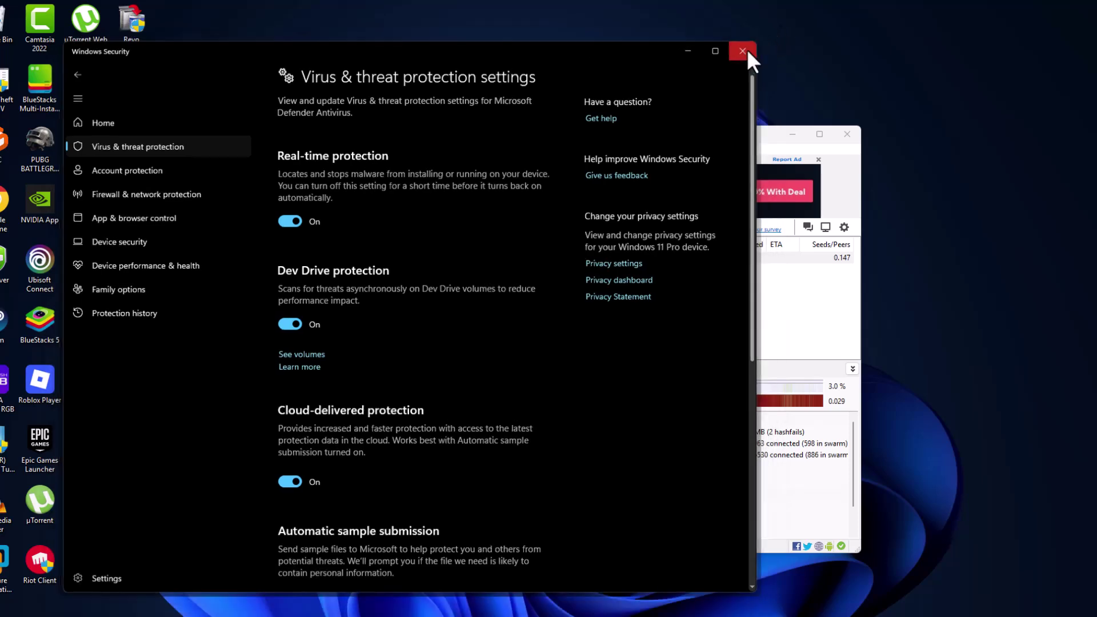
{"action": "left_click", "coordinate": [746, 49]}
- Choose Advanced > Set Download Location for the Spider-Man 2 torrent
{"action": "right_click", "coordinate": [481, 259]}
{"action": "mouse_move", "coordinate": [490, 532]}
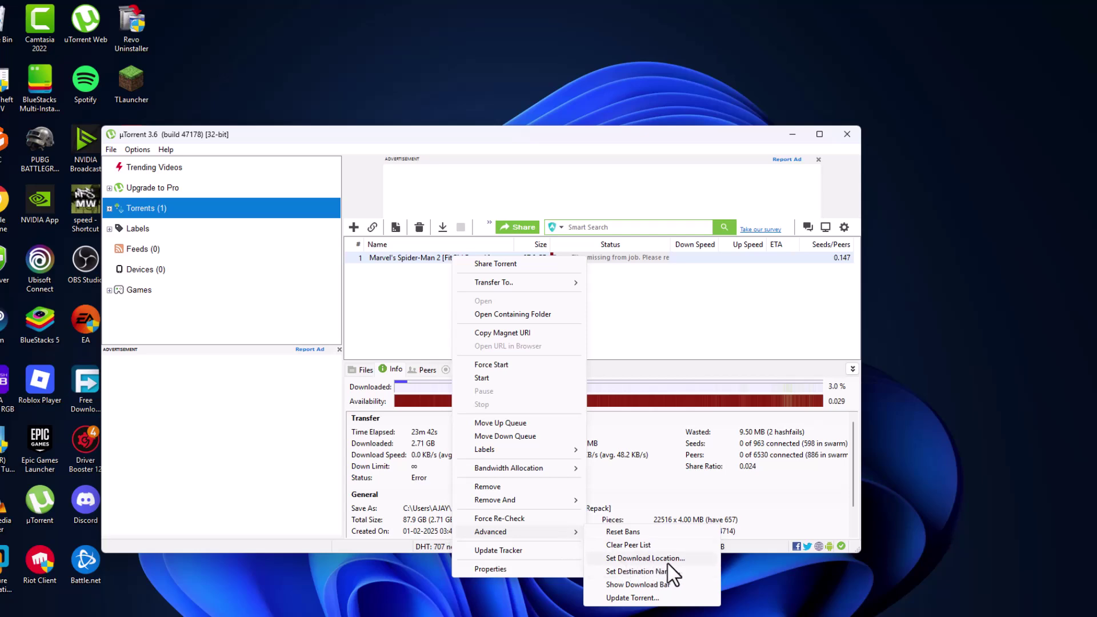
{"action": "left_click", "coordinate": [645, 558]}
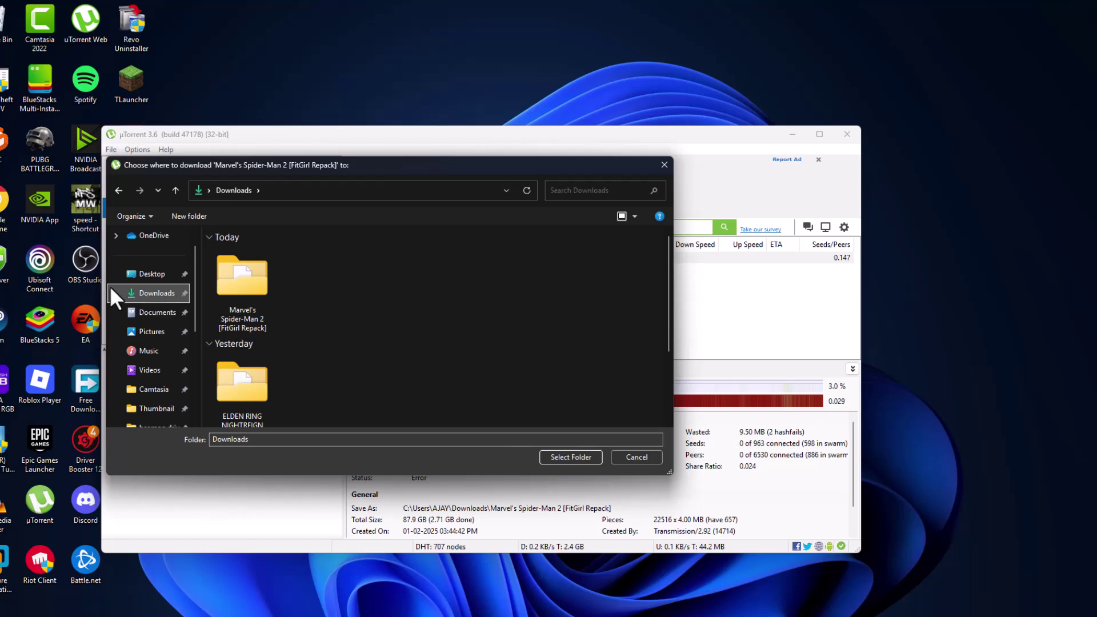
- Confirm Downloads as the download location and start the Spider-Man 2 torrent
{"action": "left_click", "coordinate": [571, 457]}
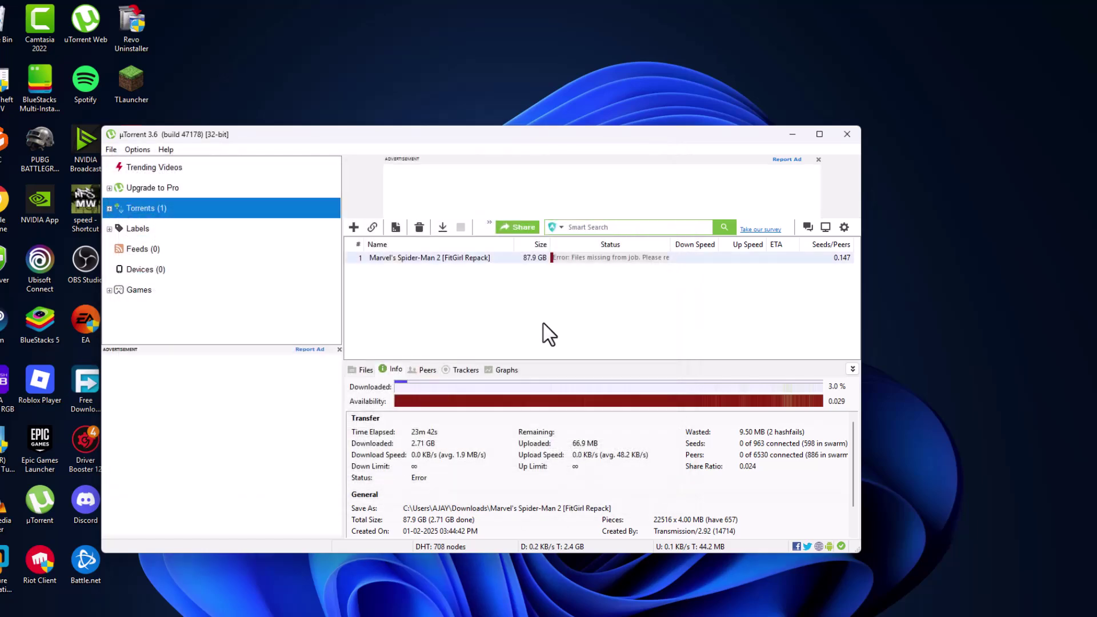
{"action": "left_click", "coordinate": [443, 228]}
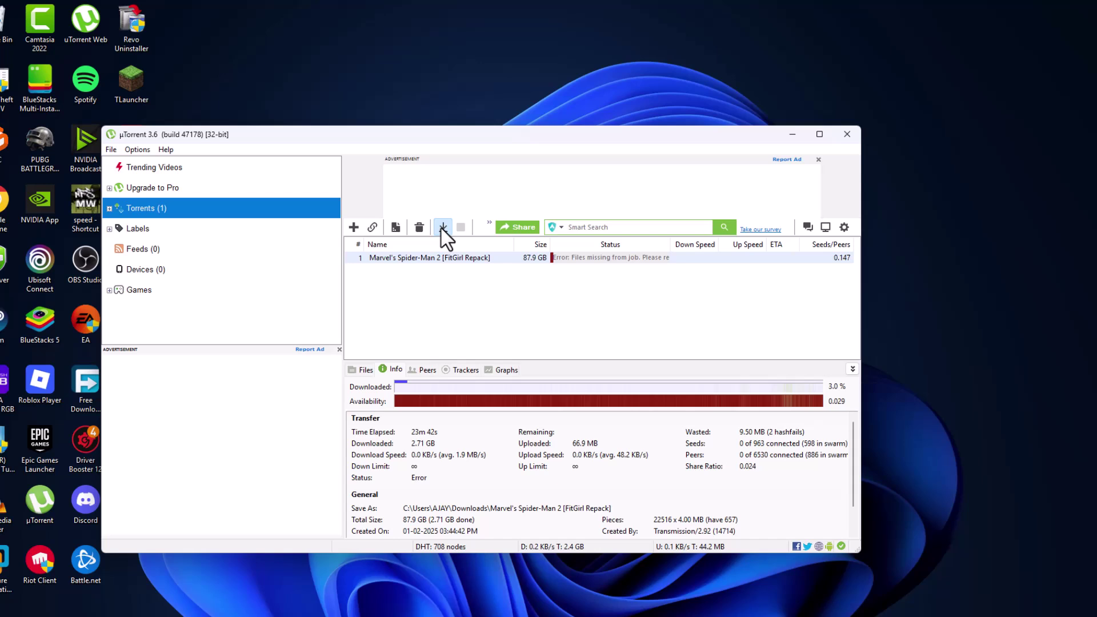